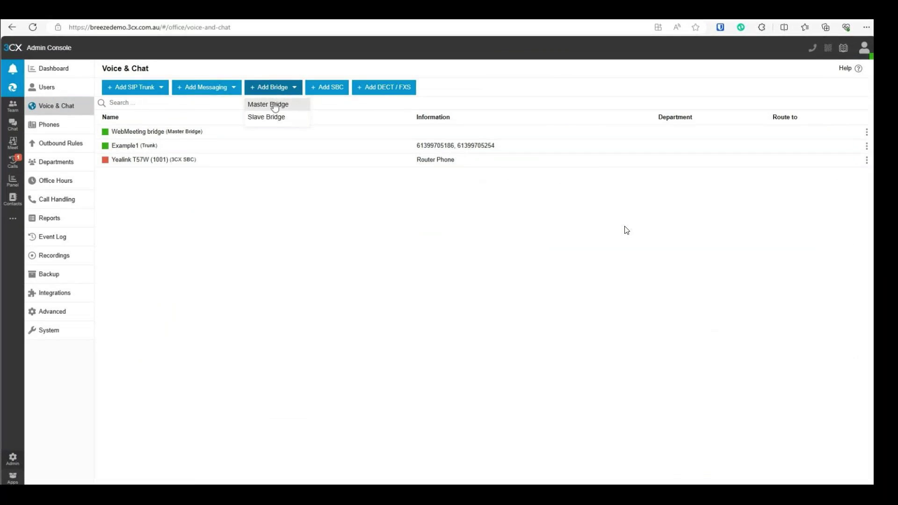
Start a new master bridge and select its bridge name for editing.
{"action": "left_click", "coordinate": [167, 140]}
{"action": "triple_click", "coordinate": [167, 140]}
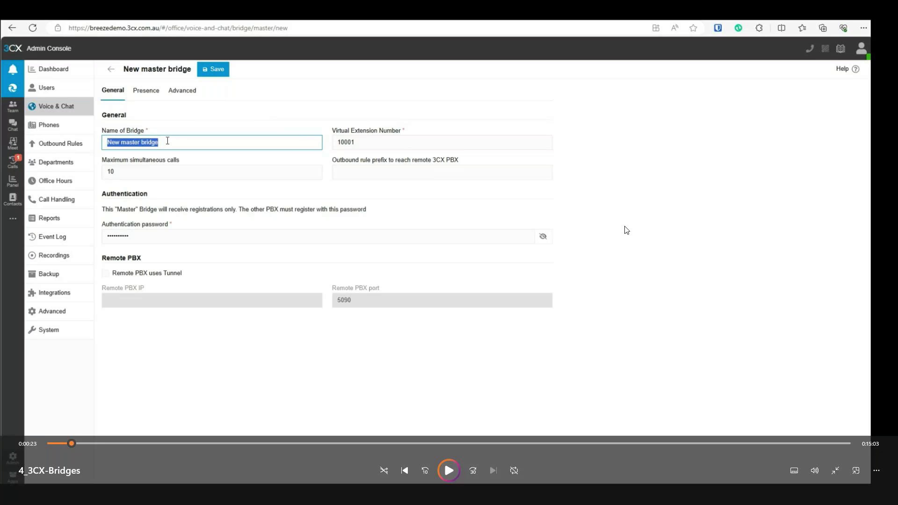
{"action": "key", "text": "space"}
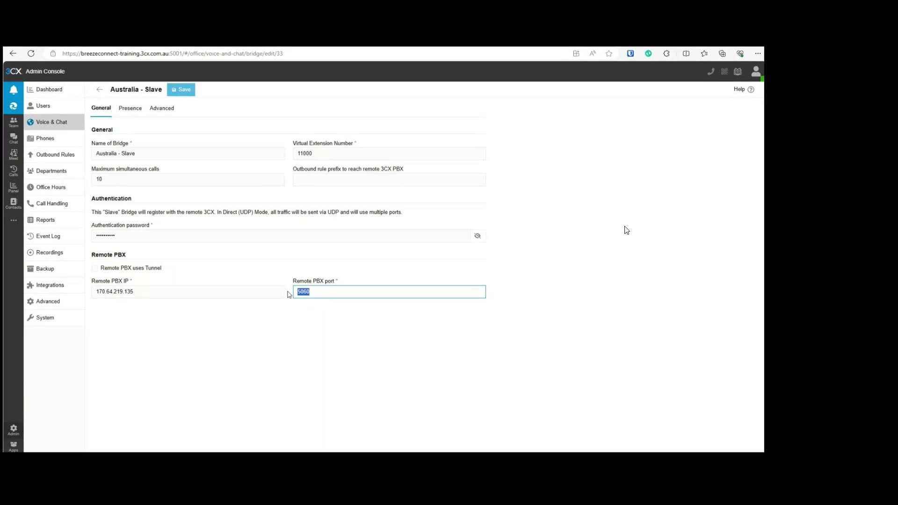
{"action": "left_click", "coordinate": [627, 230]}
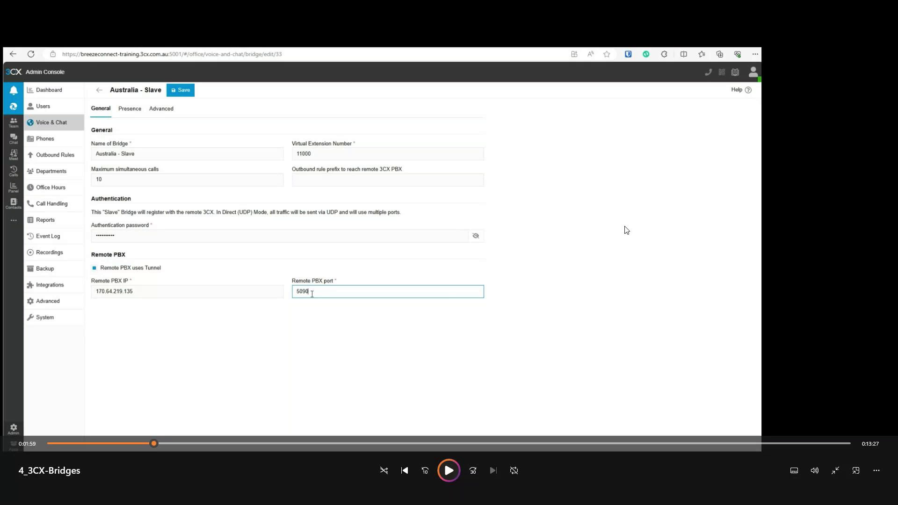
{"action": "key", "text": "space"}
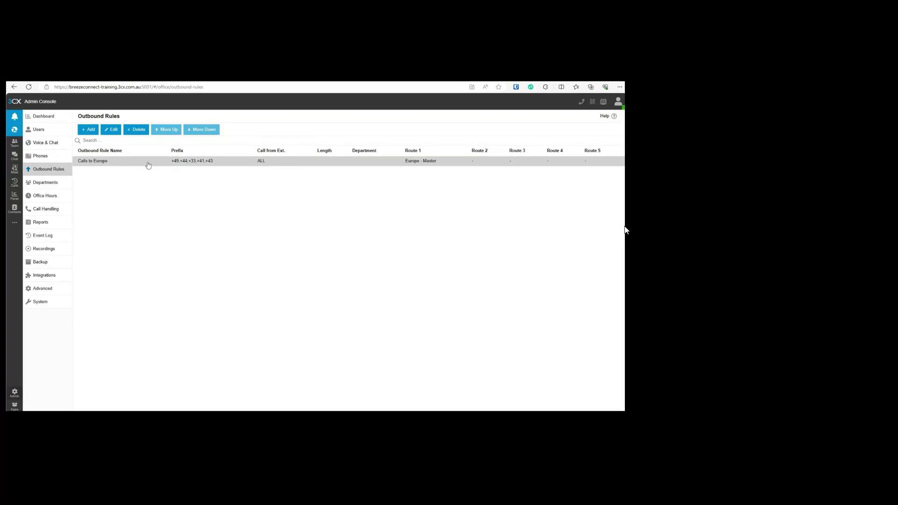
{"action": "key", "text": "space"}
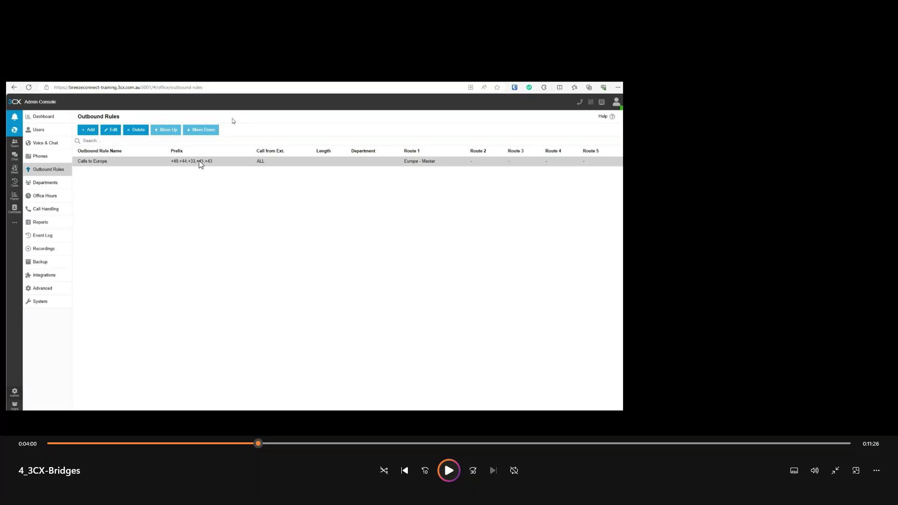
{"action": "left_click", "coordinate": [230, 193]}
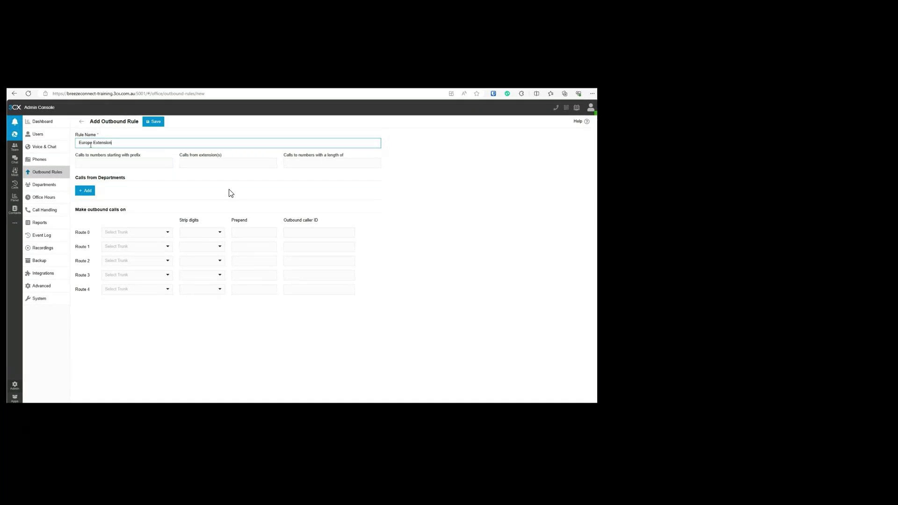
Create and save the outbound rule Europe Extensions for prefix 1 and number length 4, with Europe - Master as its first route.
{"action": "left_click", "coordinate": [98, 164]}
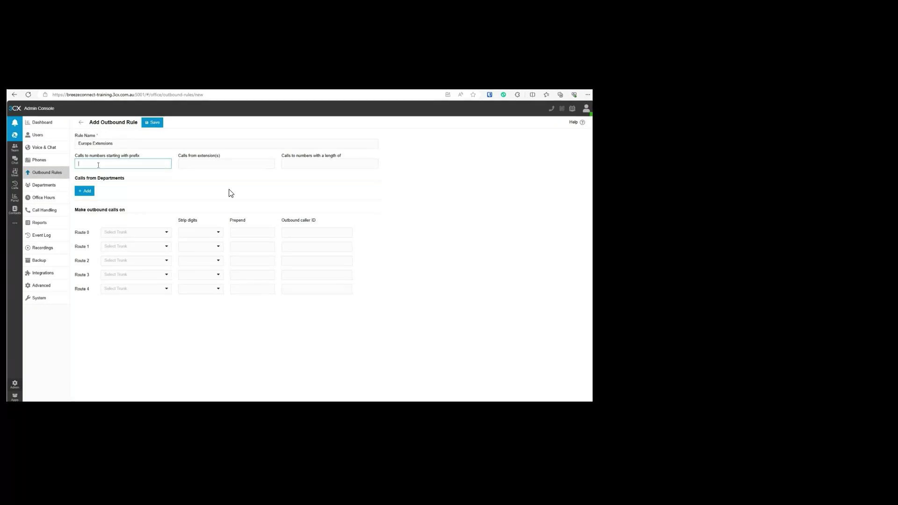
{"action": "left_click", "coordinate": [320, 163]}
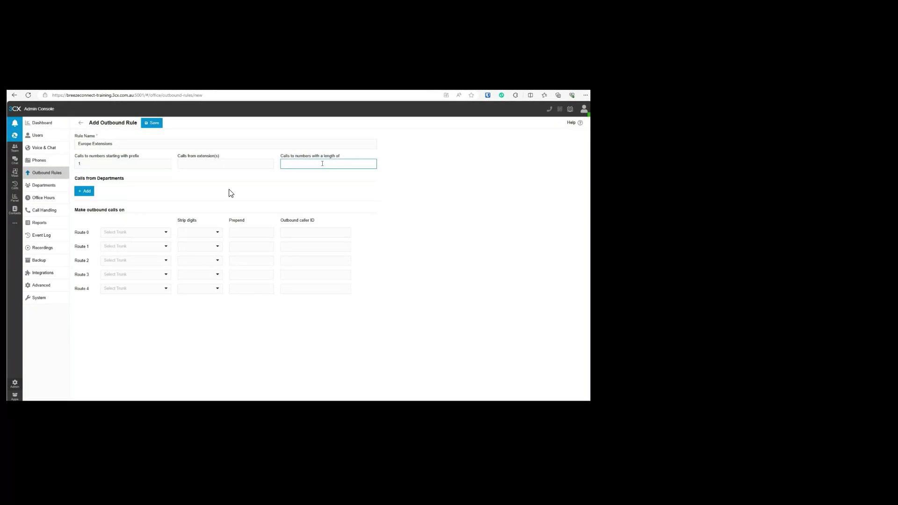
{"action": "left_click", "coordinate": [156, 233]}
{"action": "left_click", "coordinate": [146, 243]}
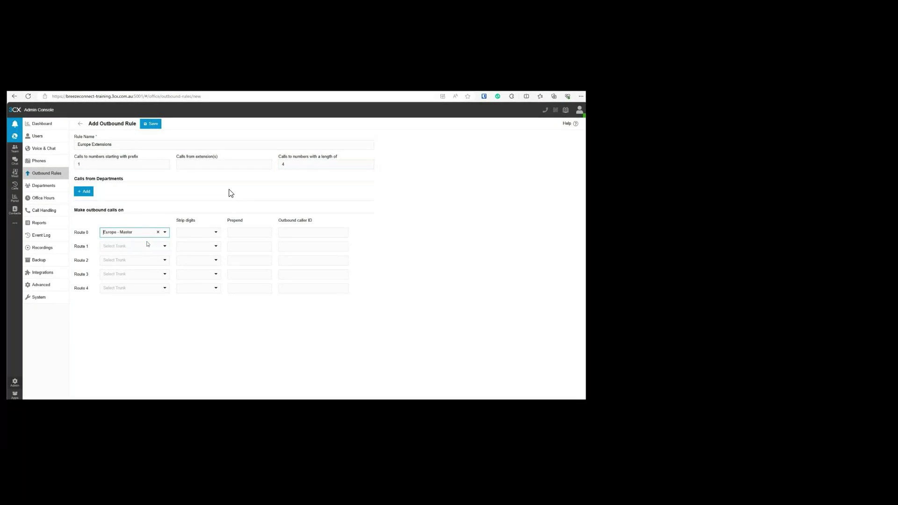
{"action": "left_click", "coordinate": [152, 124]}
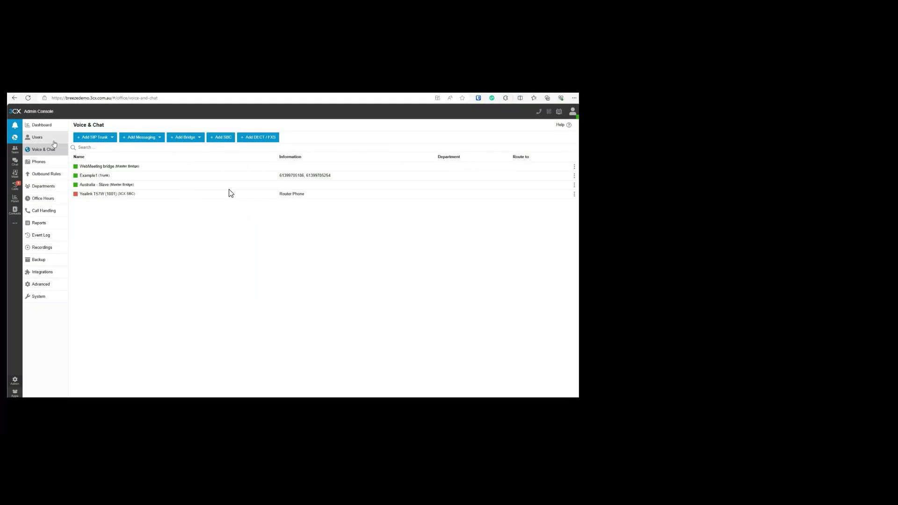
Check the user extensions on the breezedemo system against the outbound rules of the training system.
{"action": "left_click", "coordinate": [45, 141]}
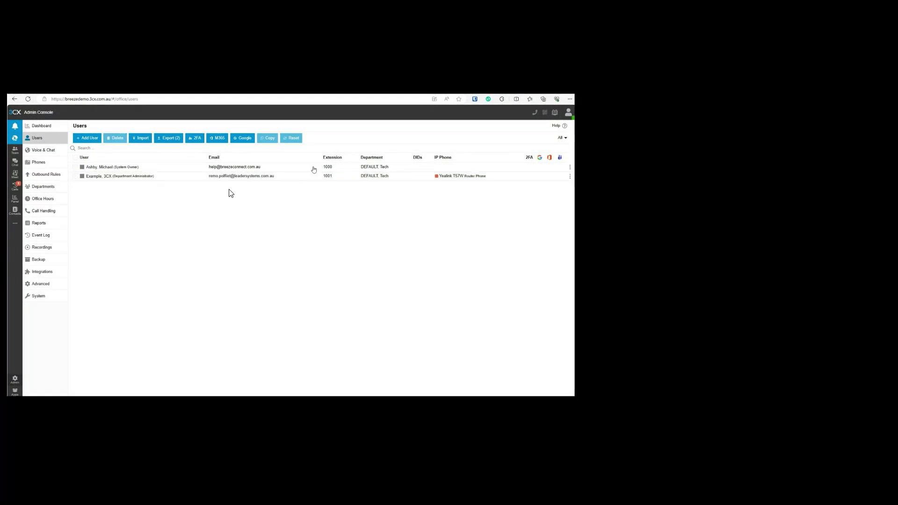
{"action": "left_click", "coordinate": [533, 128]}
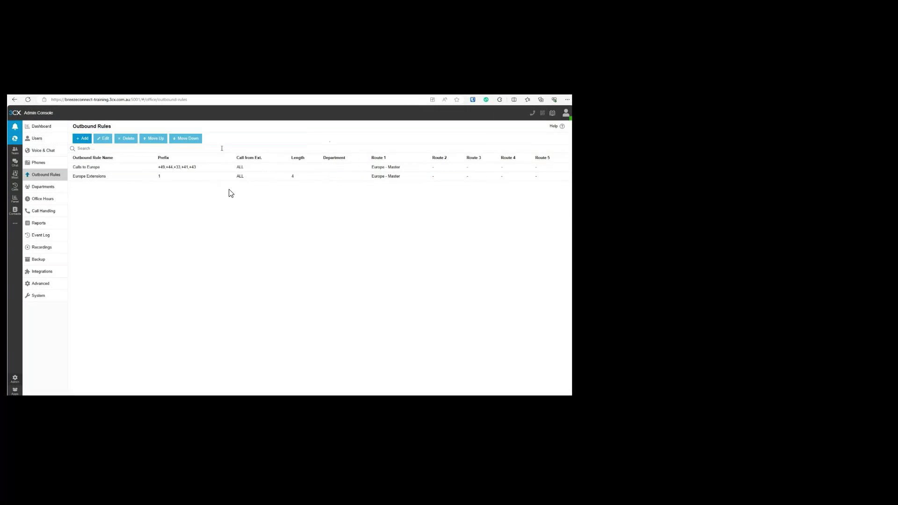
{"action": "left_click", "coordinate": [37, 139]}
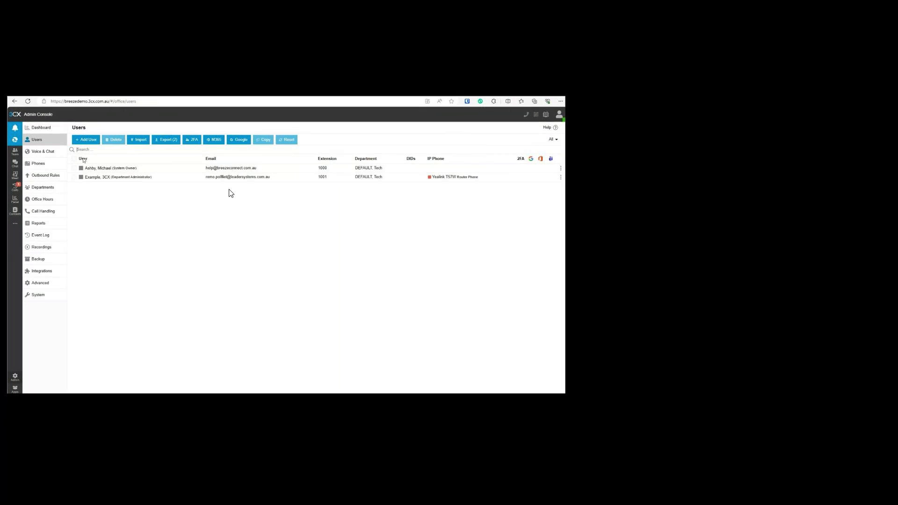
On the breezedemo system, create and save the outbound rule Australia - Users for prefix 2 and length 4, routed first through Australia - Slave.
{"action": "left_click", "coordinate": [45, 175]}
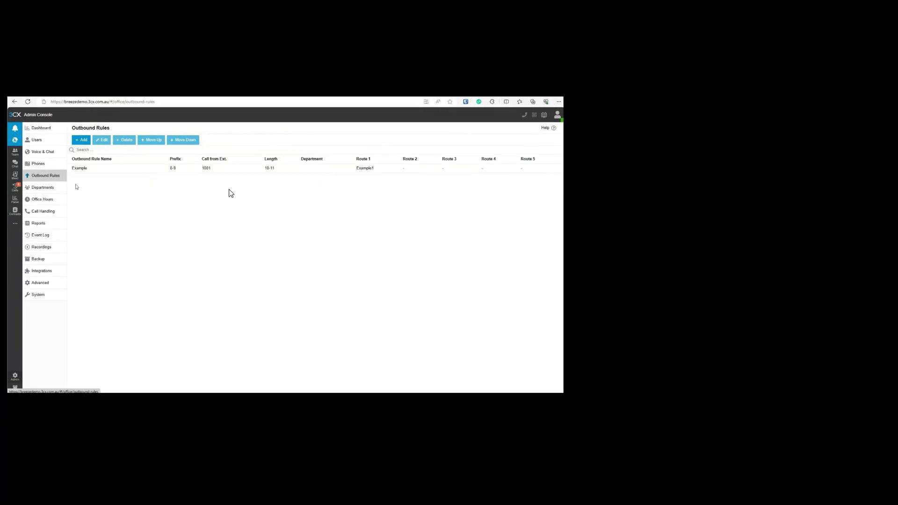
{"action": "left_click", "coordinate": [82, 142]}
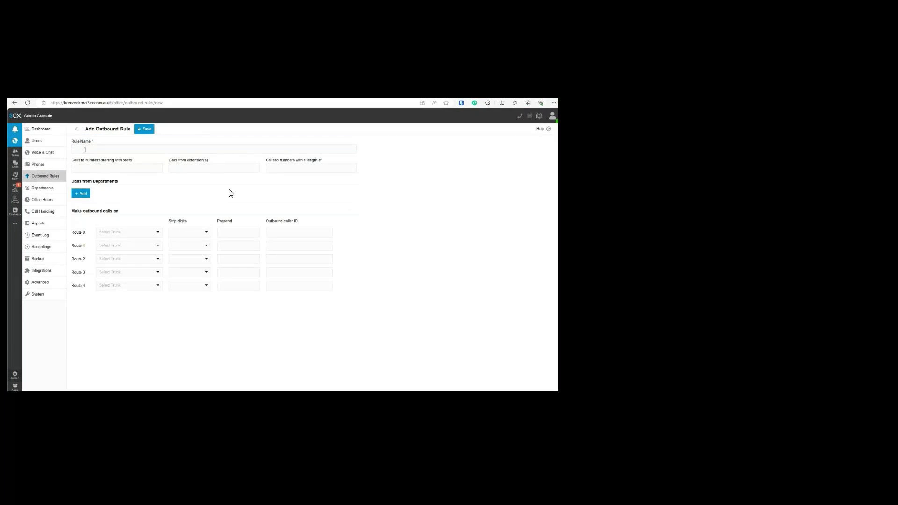
{"action": "left_click", "coordinate": [84, 150]}
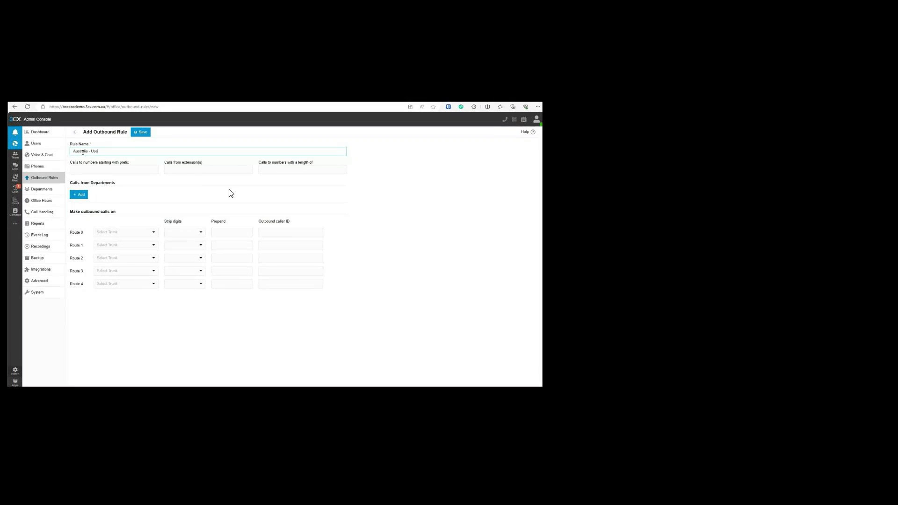
{"action": "left_click", "coordinate": [89, 169]}
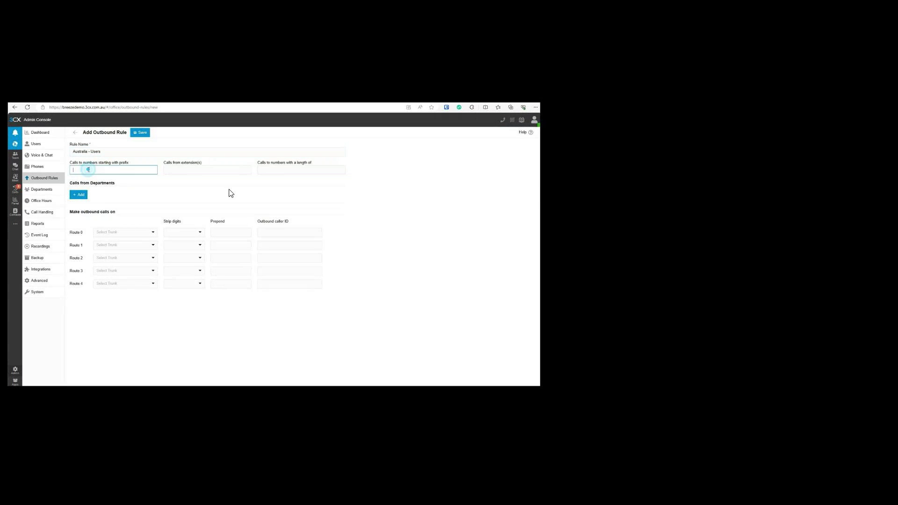
{"action": "left_click", "coordinate": [265, 172]}
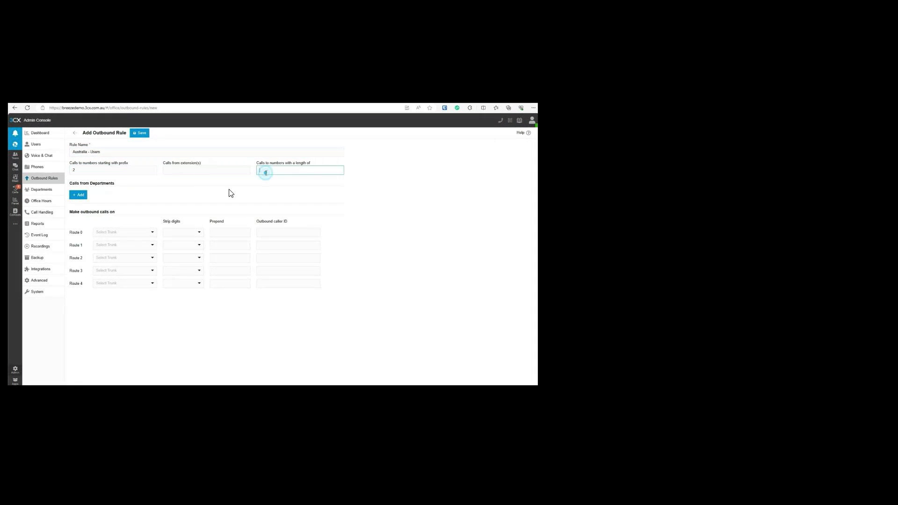
{"action": "left_click", "coordinate": [131, 233]}
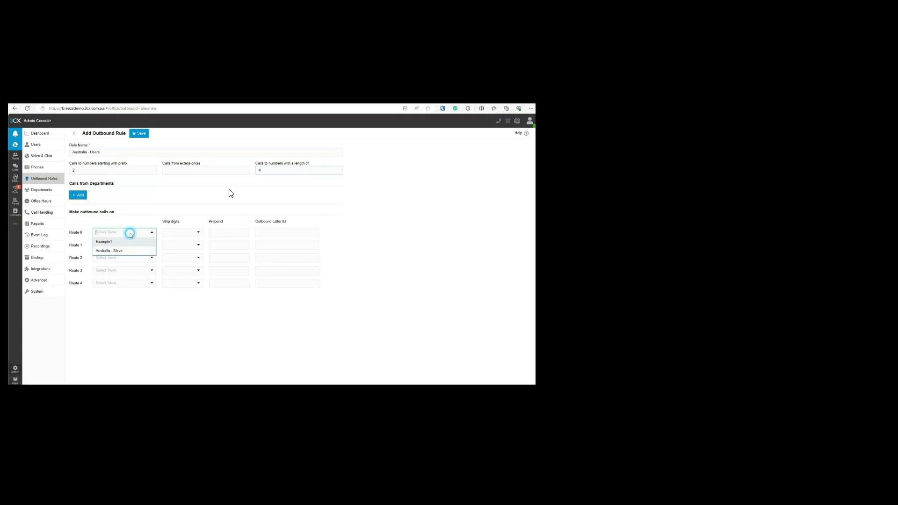
{"action": "left_click", "coordinate": [122, 250]}
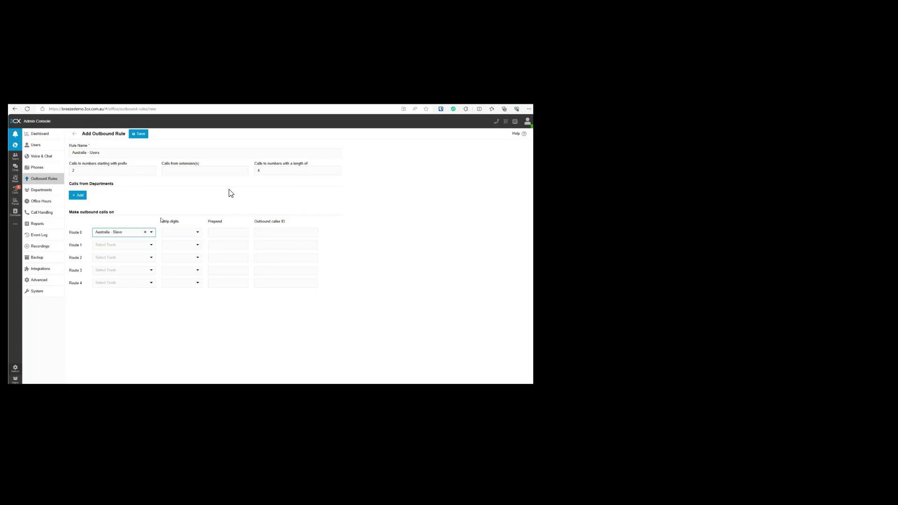
{"action": "left_click", "coordinate": [138, 135]}
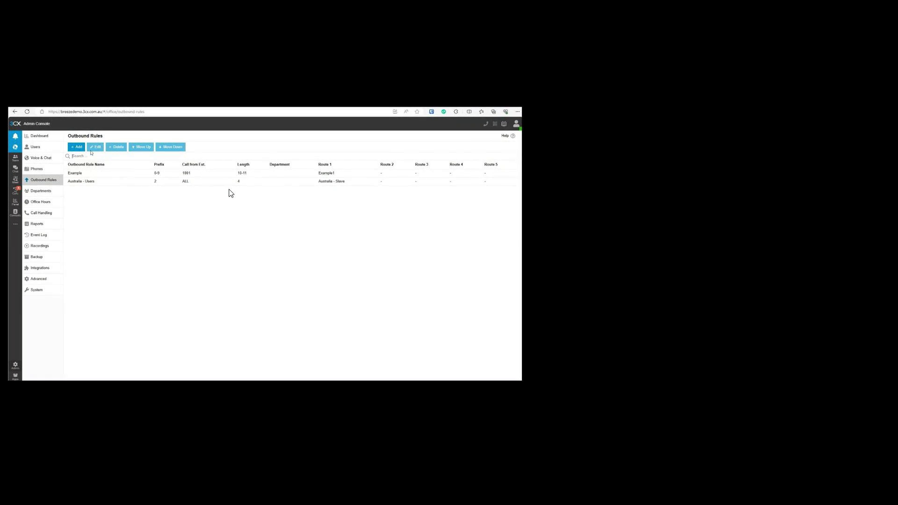
Create and save the outbound rule Europe Countries for prefixes +49,+44,+33,+41,+43, with Example1 as its first route.
{"action": "left_click", "coordinate": [76, 147]}
{"action": "left_click", "coordinate": [80, 155]}
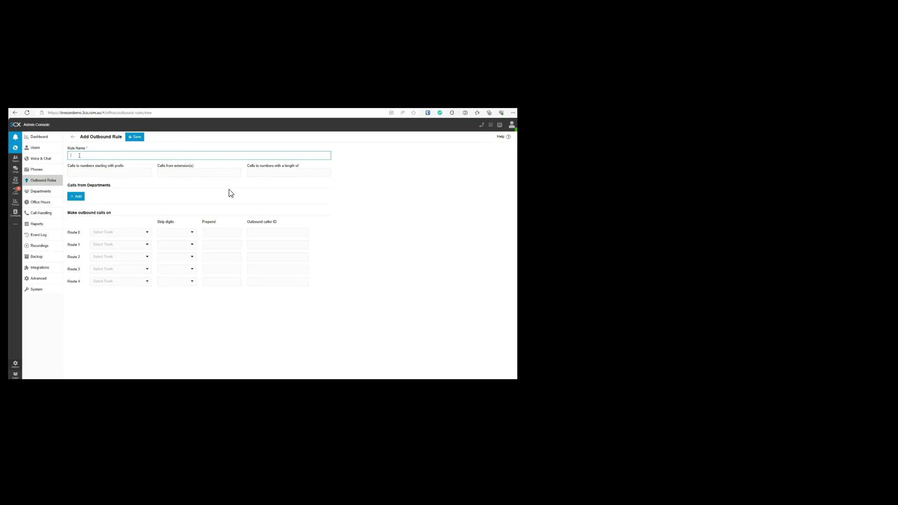
{"action": "type", "text": "B"}
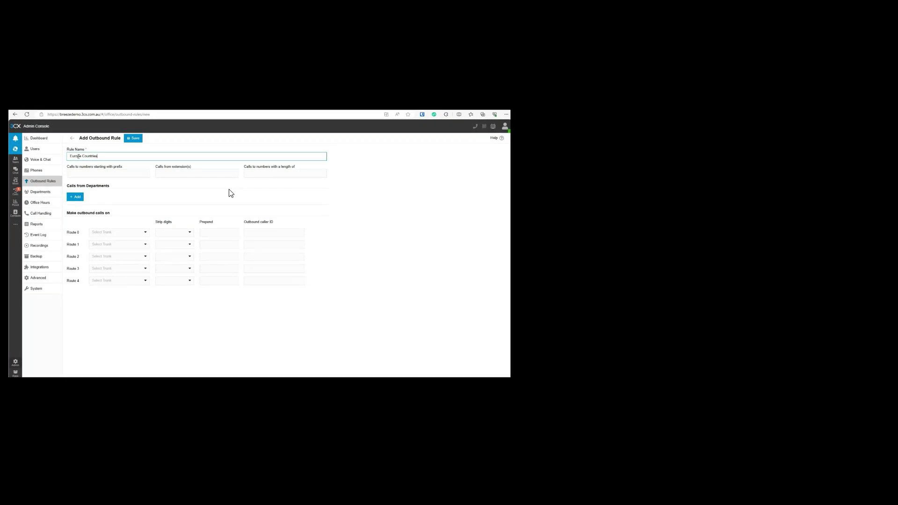
{"action": "left_click", "coordinate": [79, 173]}
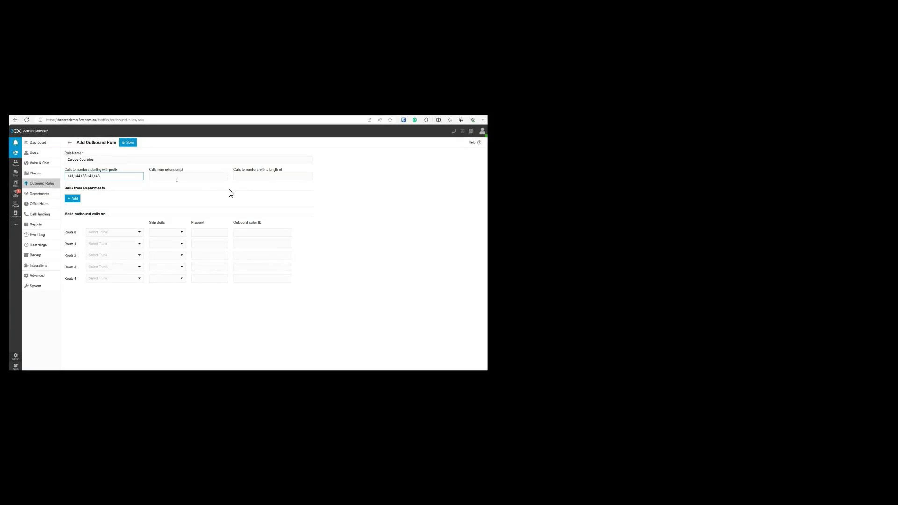
{"action": "left_click", "coordinate": [101, 232]}
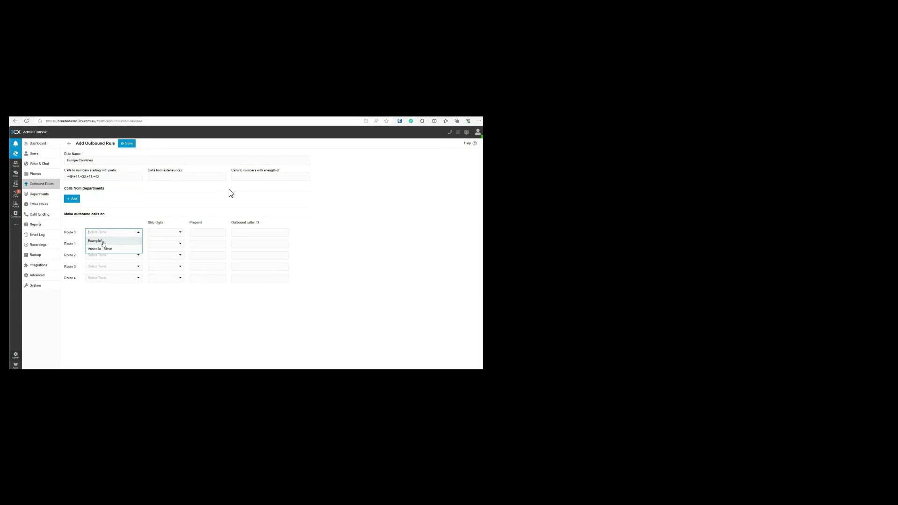
{"action": "left_click", "coordinate": [104, 241]}
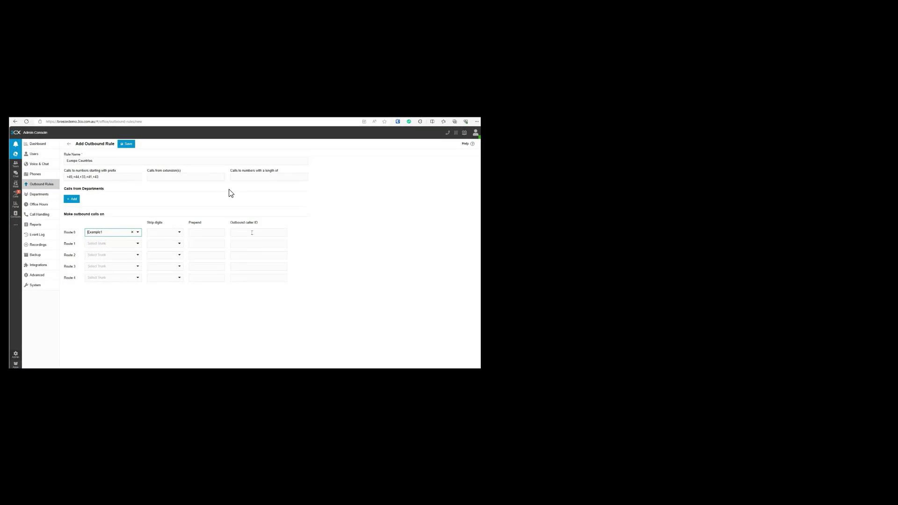
{"action": "left_click", "coordinate": [127, 146]}
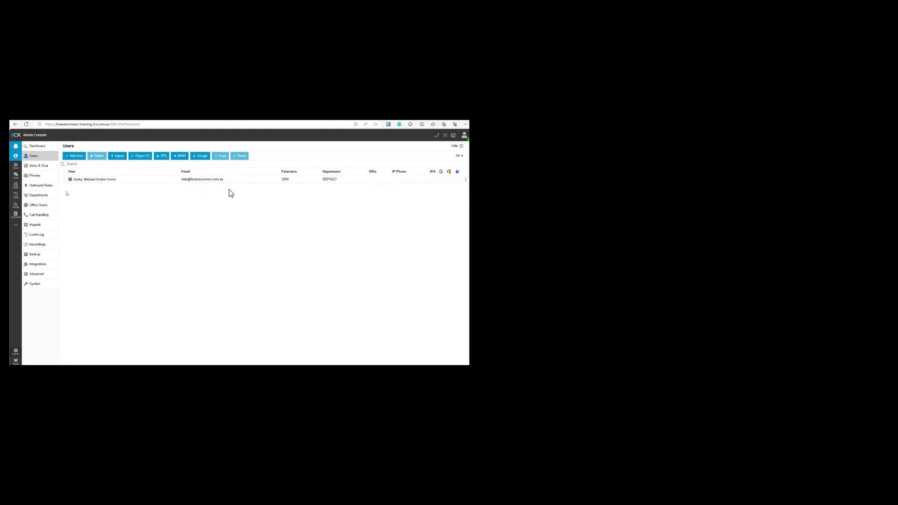
Open the outbound rules of the training system for review.
{"action": "left_click", "coordinate": [39, 186]}
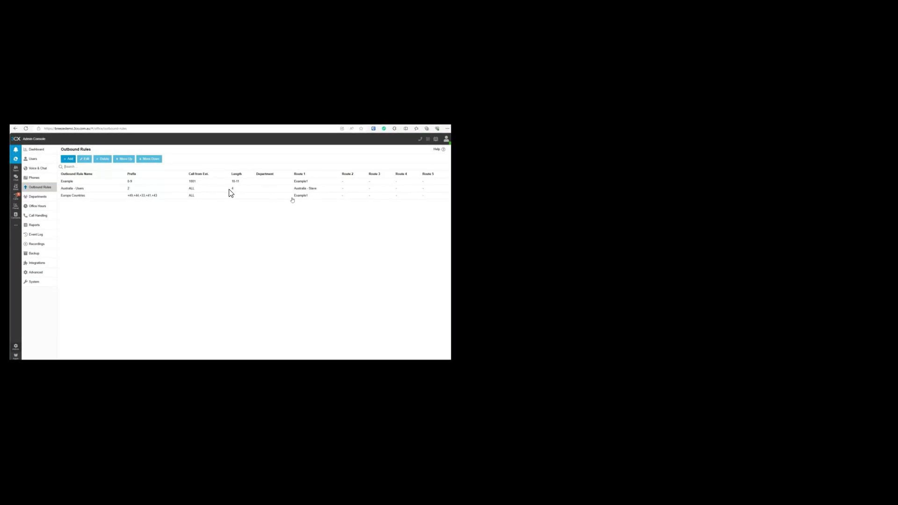
{"action": "mouse_move", "coordinate": [393, 464]}
{"action": "left_click", "coordinate": [379, 442]}
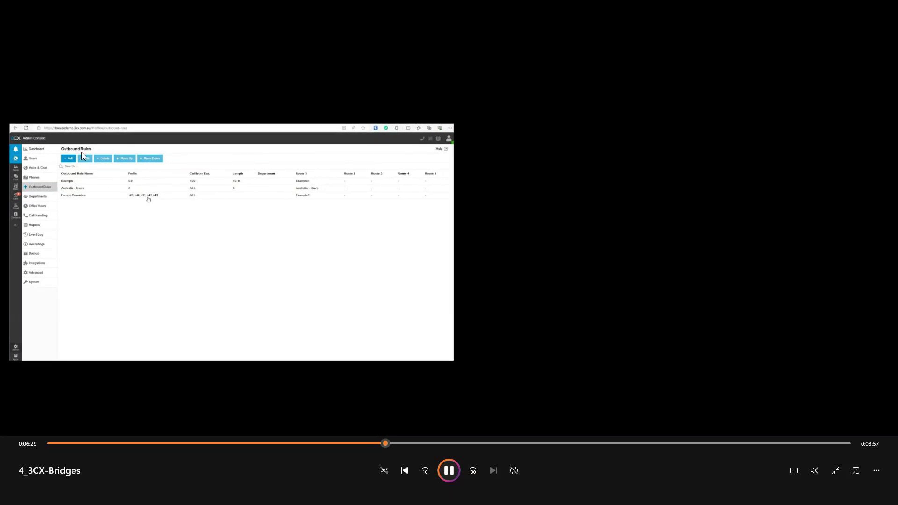
{"action": "left_click", "coordinate": [374, 443]}
{"action": "left_click_drag", "start_coordinate": [374, 441], "coordinate": [360, 442]}
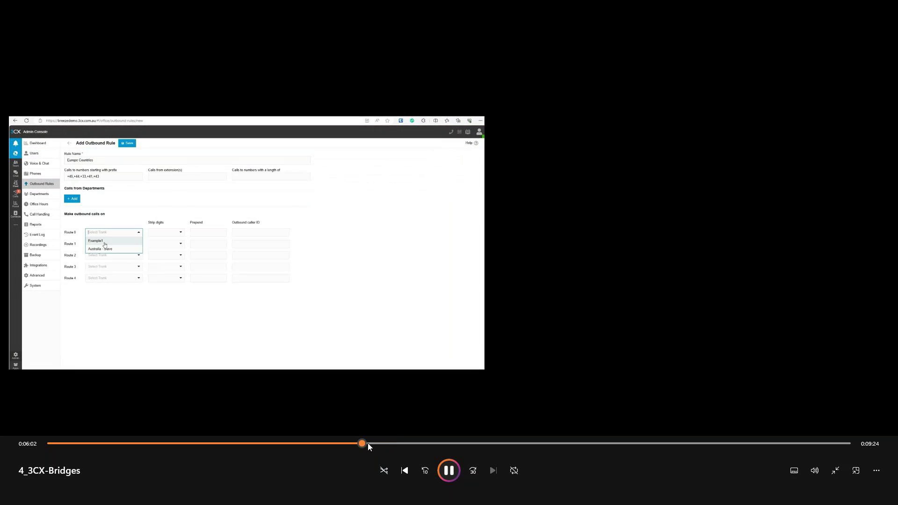
{"action": "left_click_drag", "start_coordinate": [366, 441], "coordinate": [372, 441]}
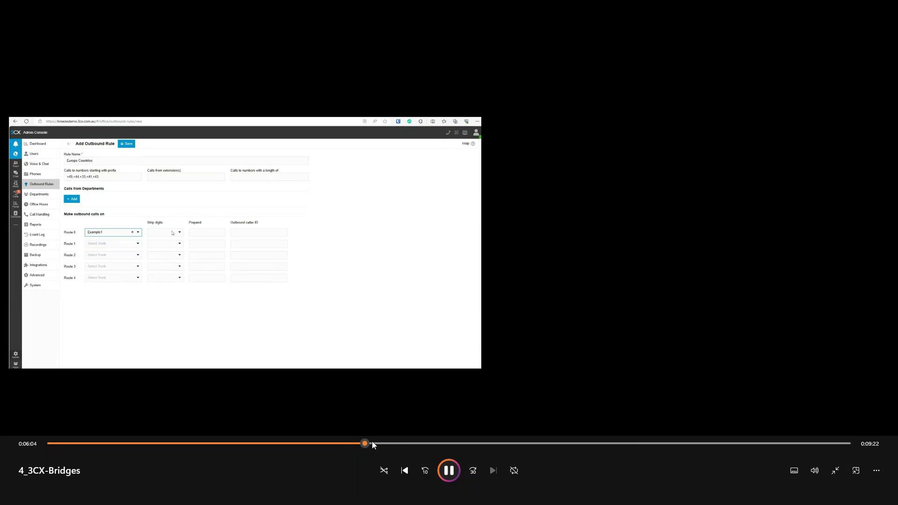
{"action": "left_click", "coordinate": [303, 305]}
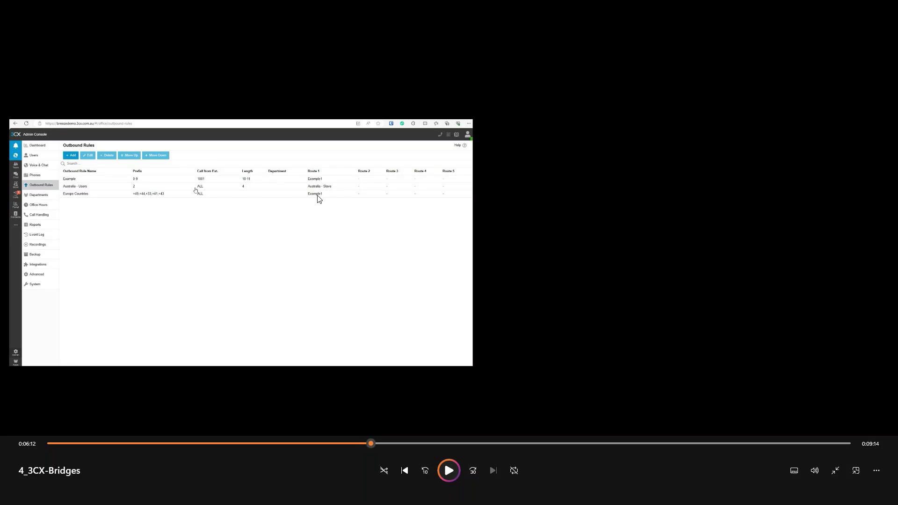
{"action": "key", "text": "space"}
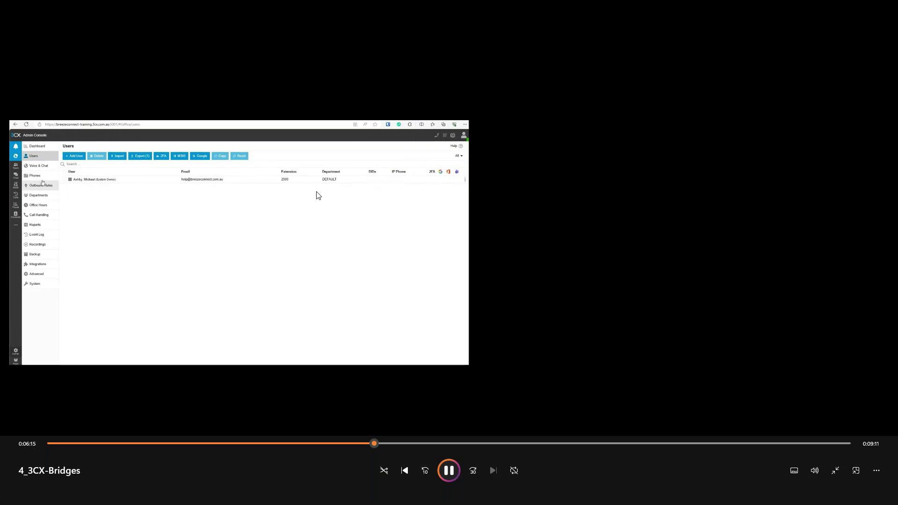
{"action": "key", "text": "space"}
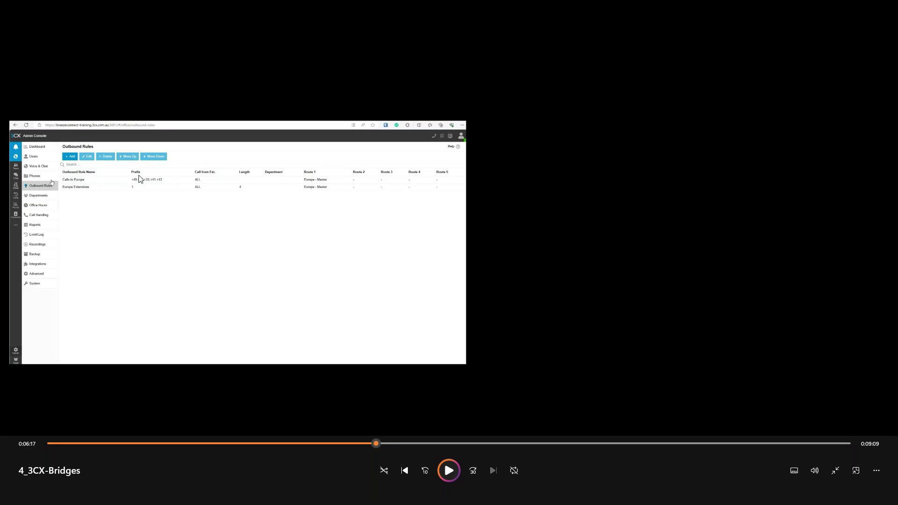
{"action": "left_click", "coordinate": [299, 182]}
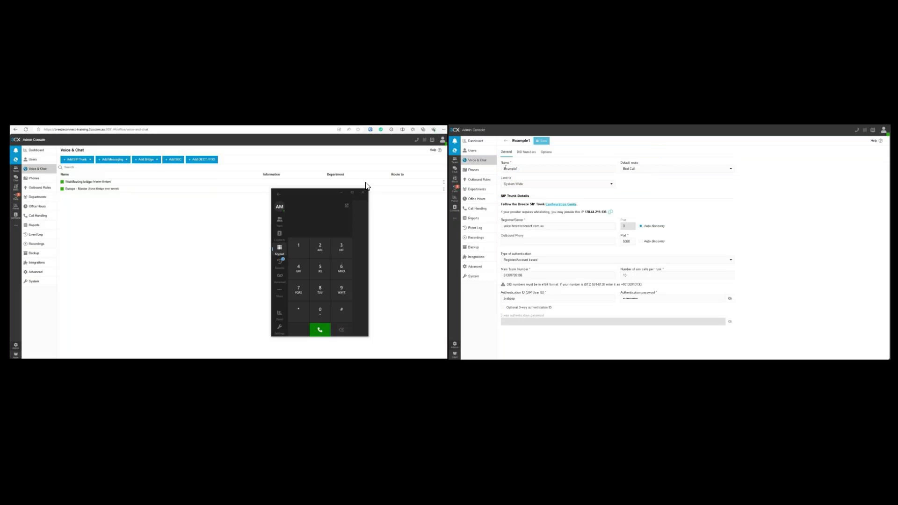
Pause the 4_3CX-Bridges video at 0:06:45 and 0:06:54 to examine the Example1 trunk's number and outside-number forwarding, resuming playback each time.
{"action": "key", "text": "space"}
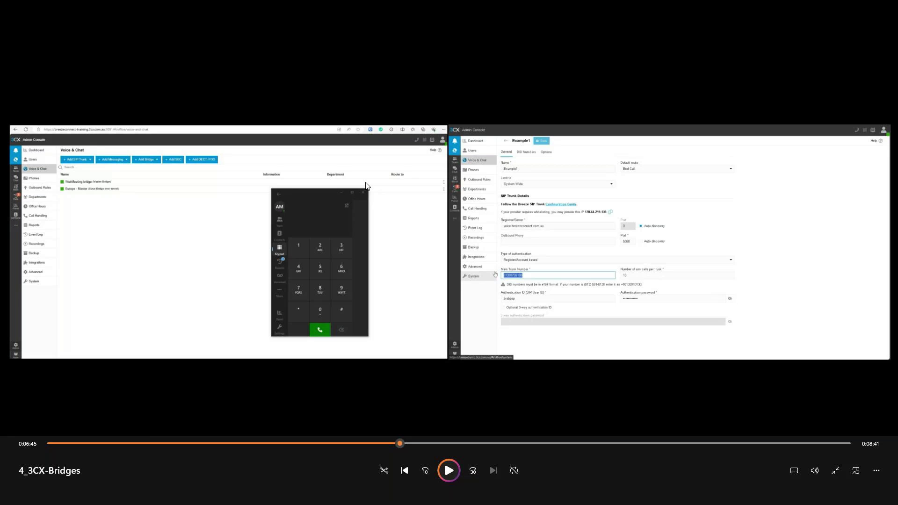
{"action": "key", "text": "space"}
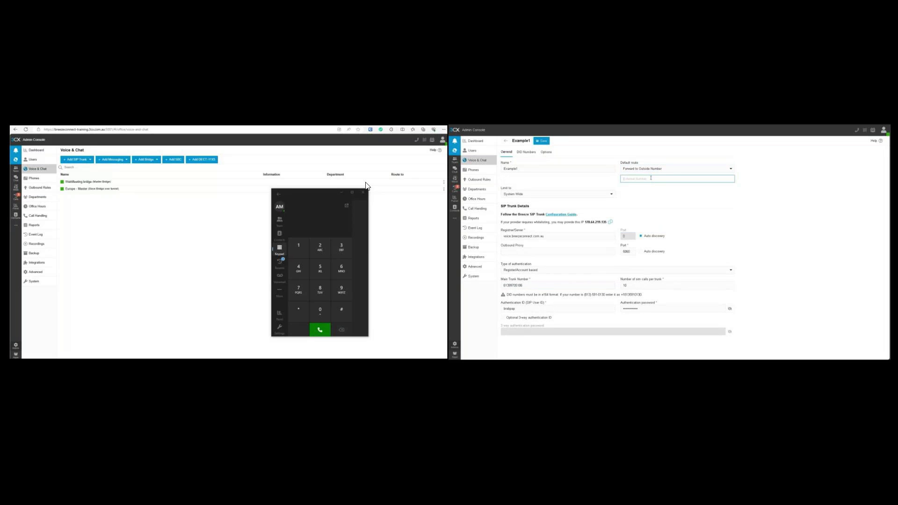
{"action": "key", "text": "space"}
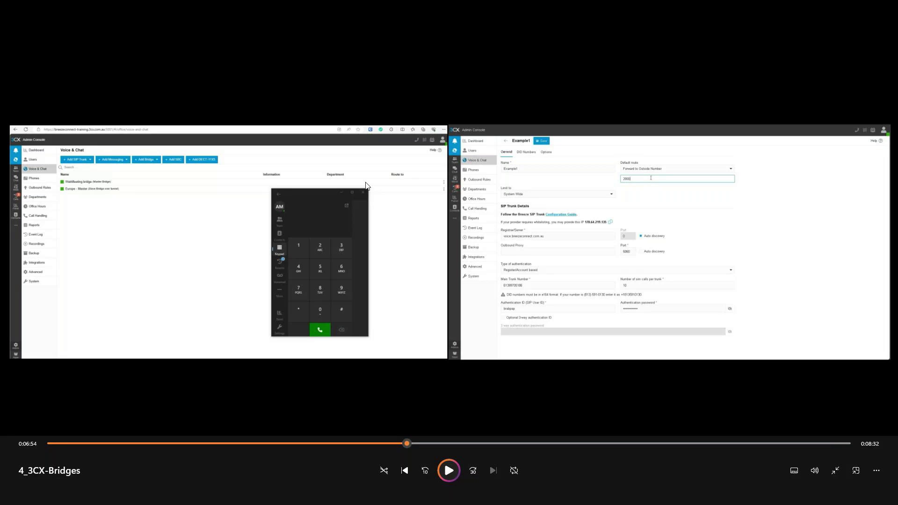
{"action": "key", "text": "space"}
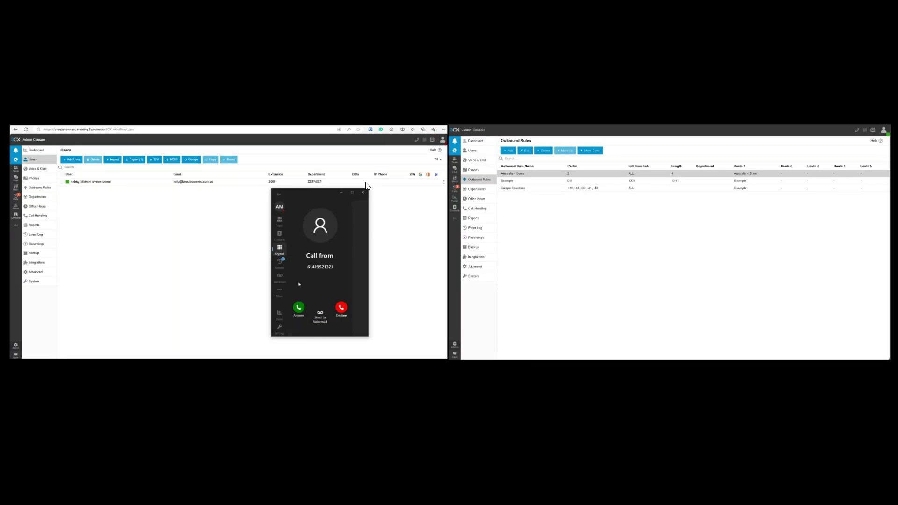
Pause the video at 0:07:28 on the incoming call and at 0:09:00 on both systems' outbound rules, resuming playback each time.
{"action": "key", "text": "space"}
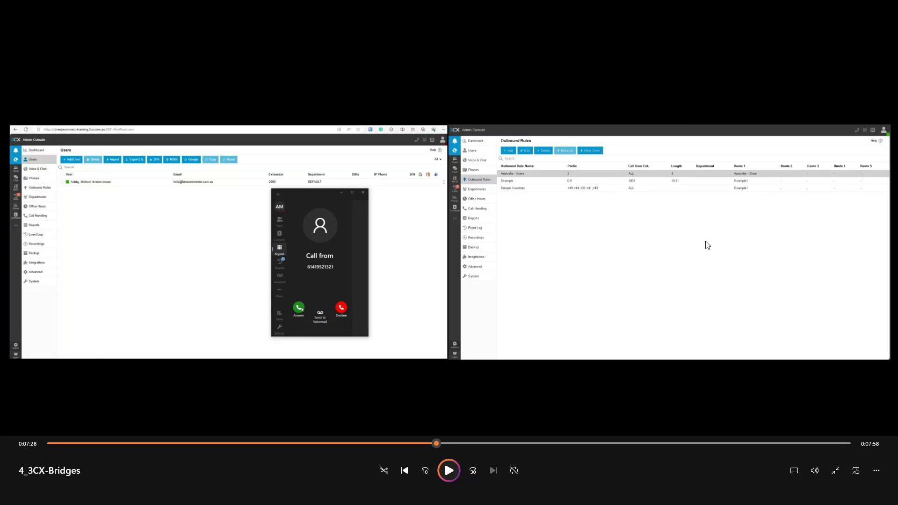
{"action": "key", "text": "space"}
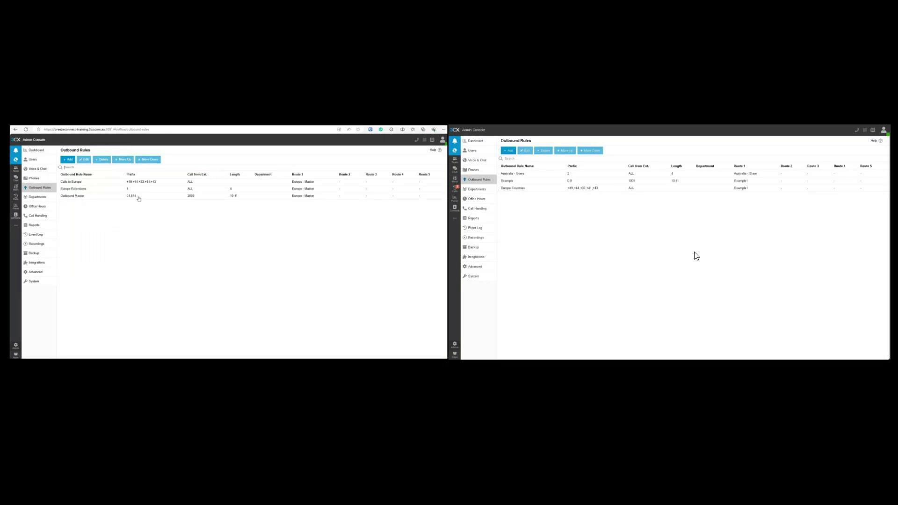
{"action": "left_click", "coordinate": [696, 256]}
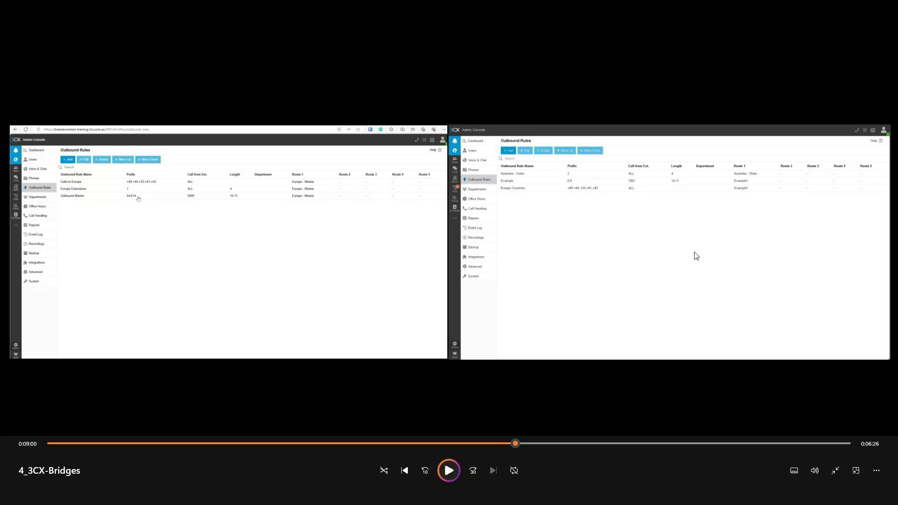
{"action": "key", "text": "space"}
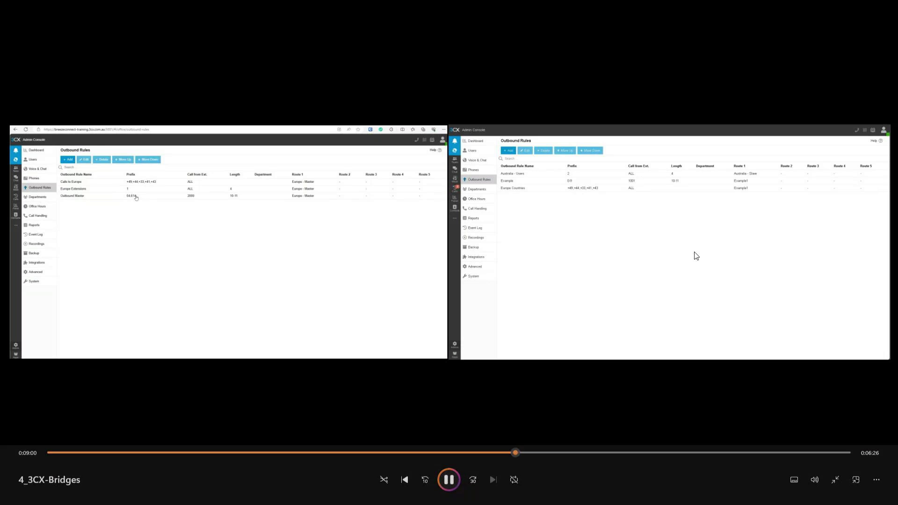